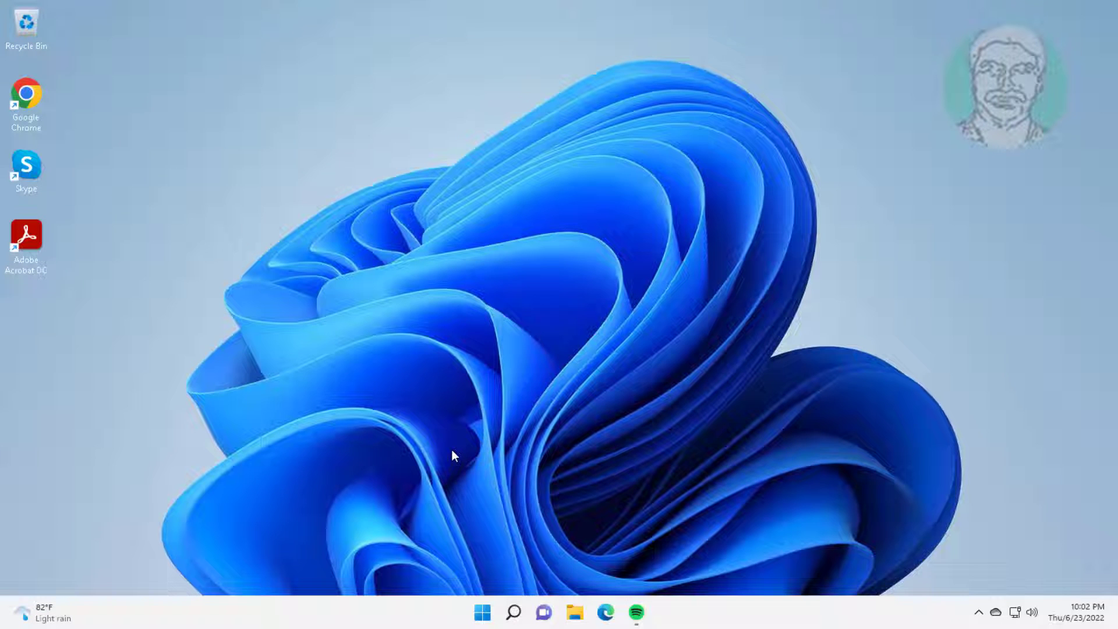
Step: Turn Airplane mode off in Network & internet settings, then close Settings
left_click(484, 613)
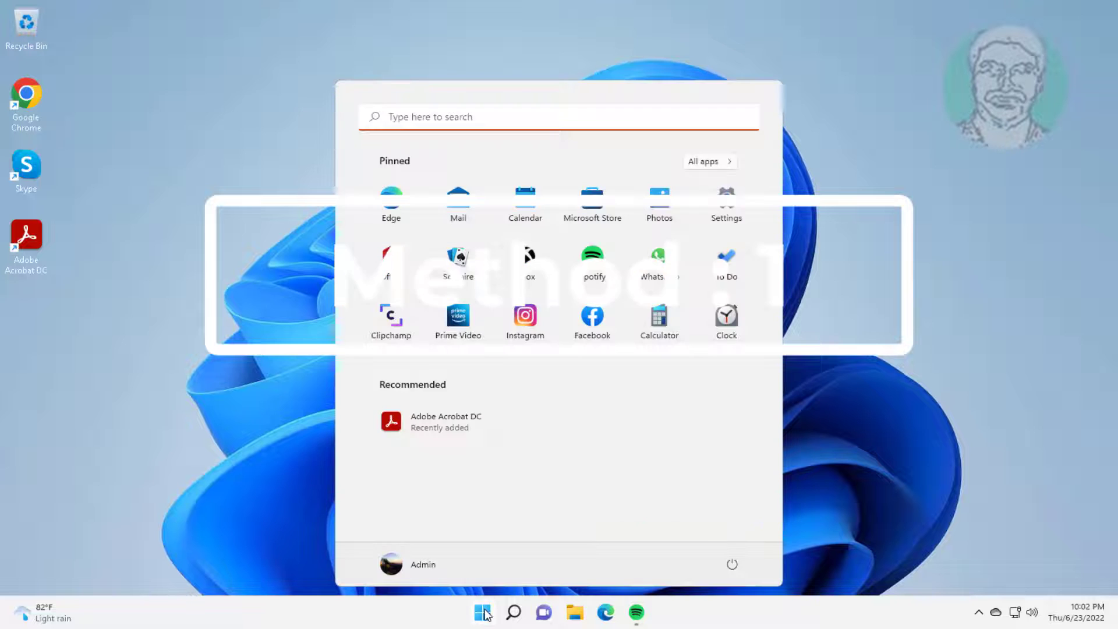
left_click(727, 205)
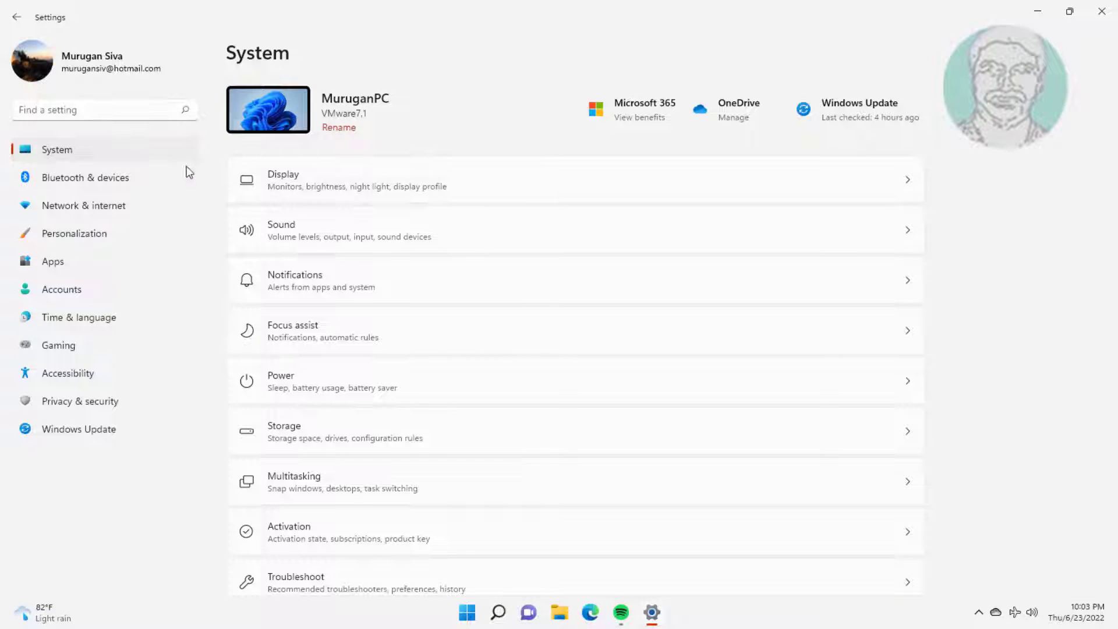
left_click(136, 213)
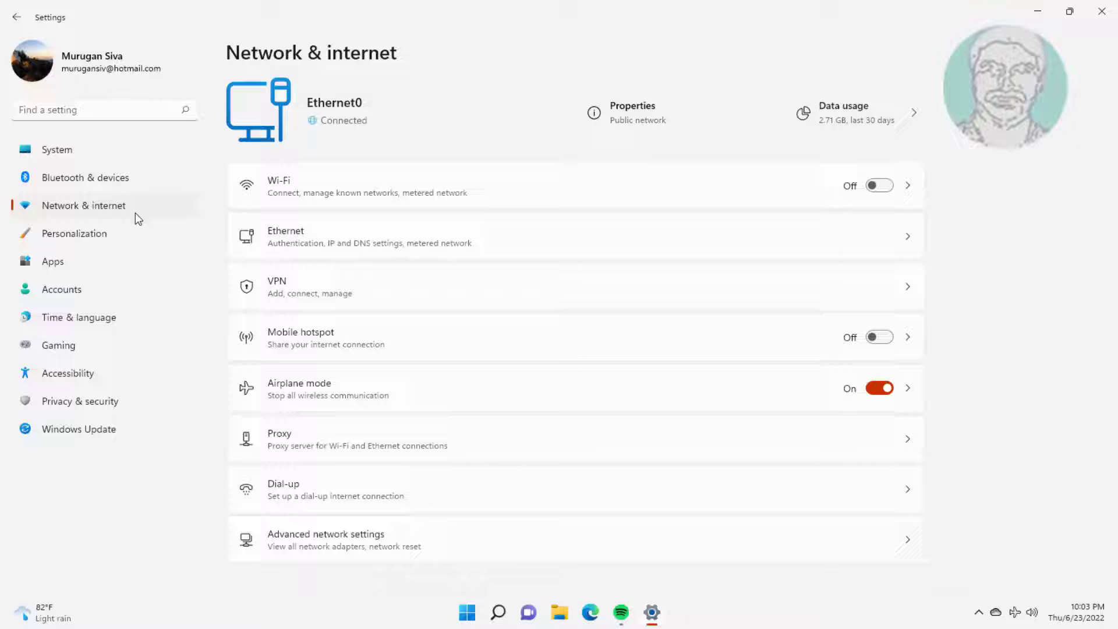
left_click(883, 390)
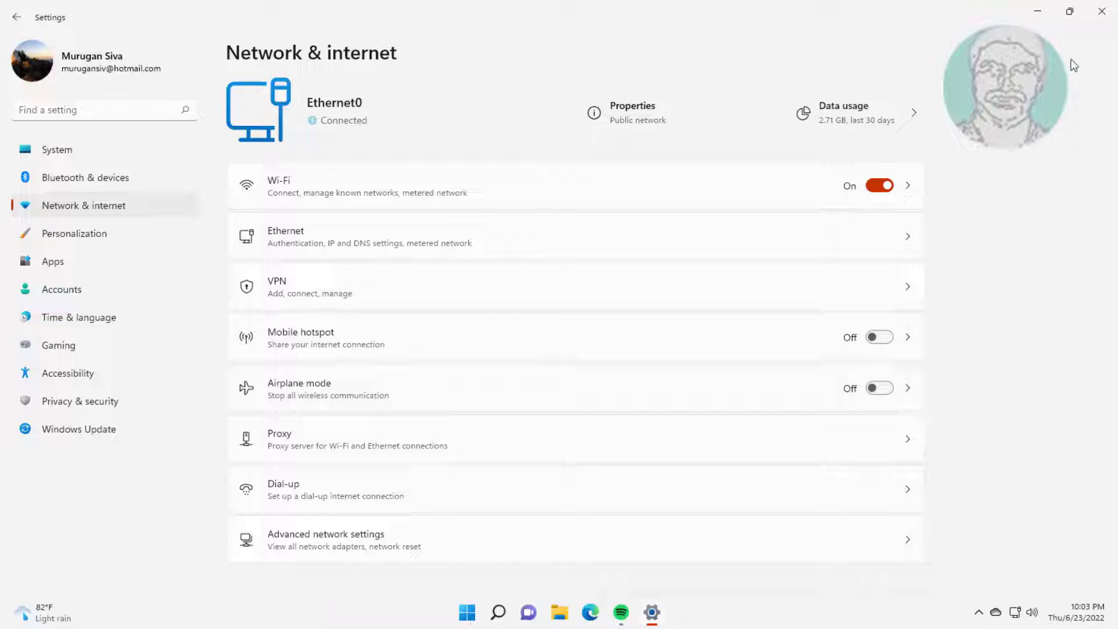
left_click(1103, 14)
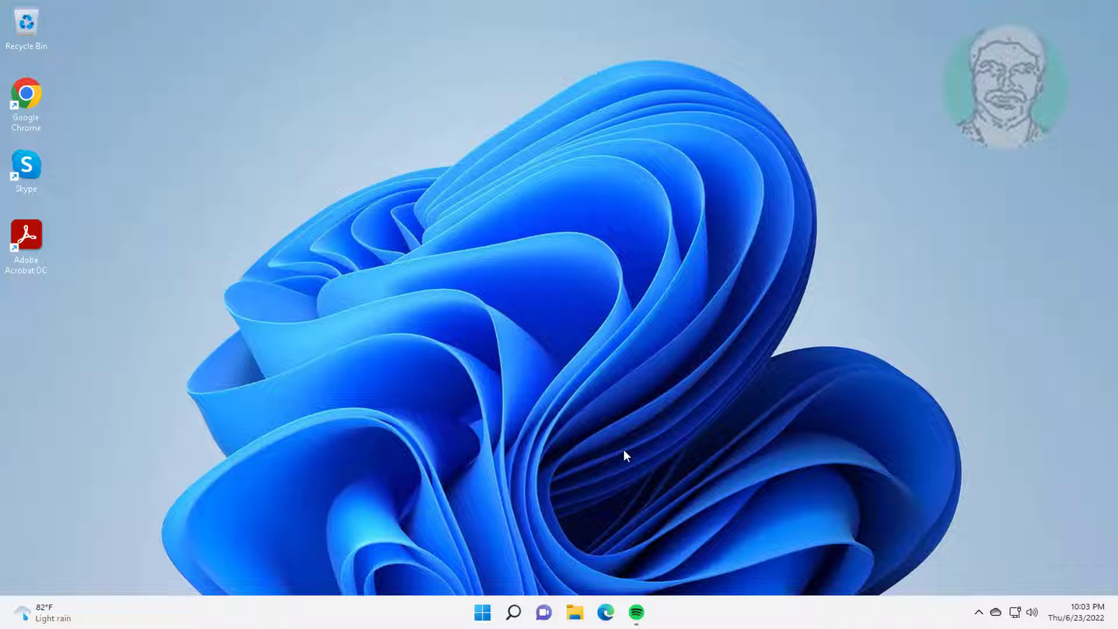
Step: Reopen Settings and show Troubleshoot's Other troubleshooters list with Network Adapter
left_click(483, 612)
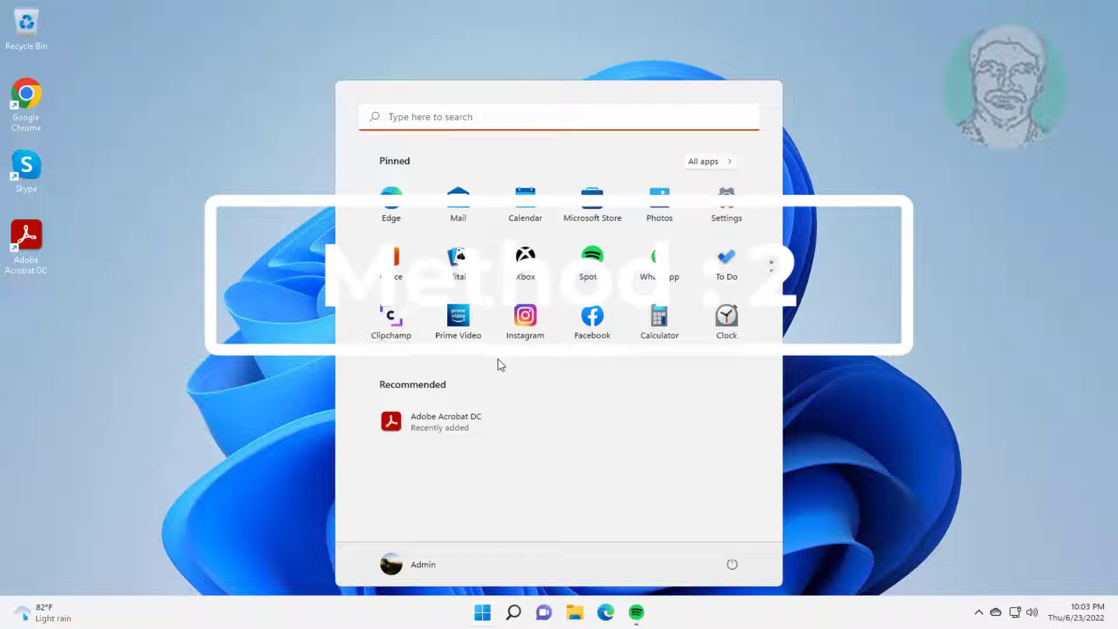
left_click(727, 209)
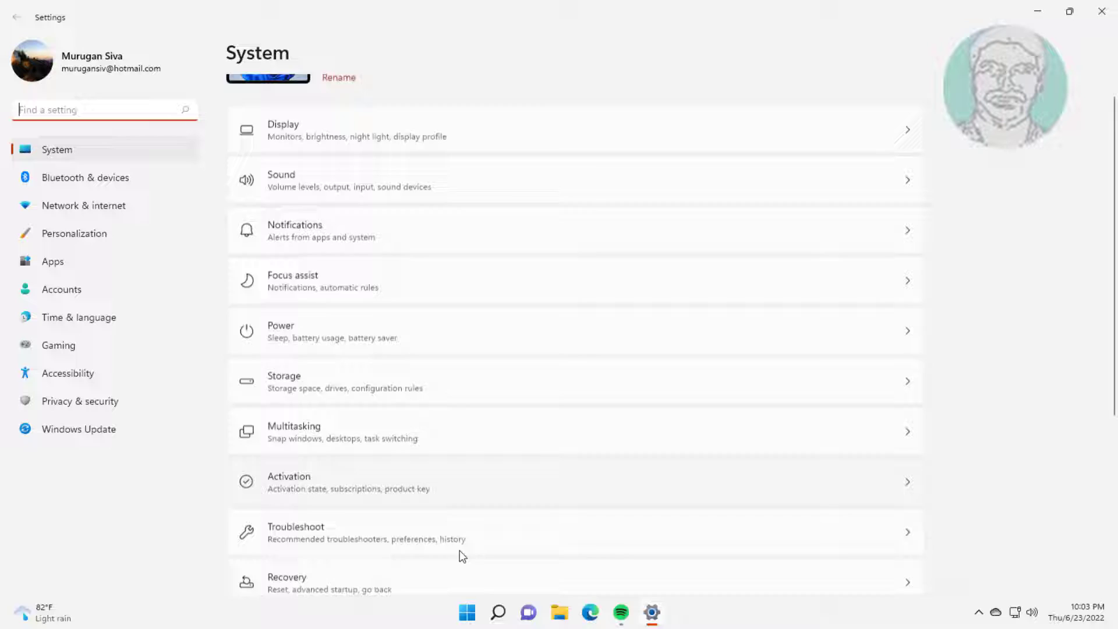
scroll(451, 547, "down", 3)
left_click(345, 298)
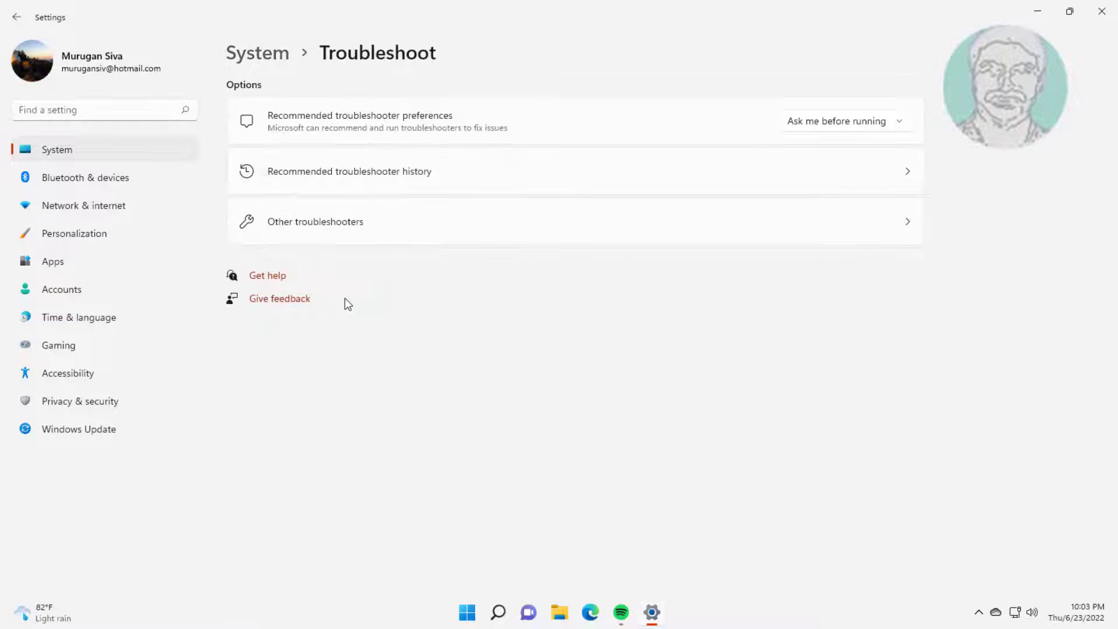
left_click(326, 228)
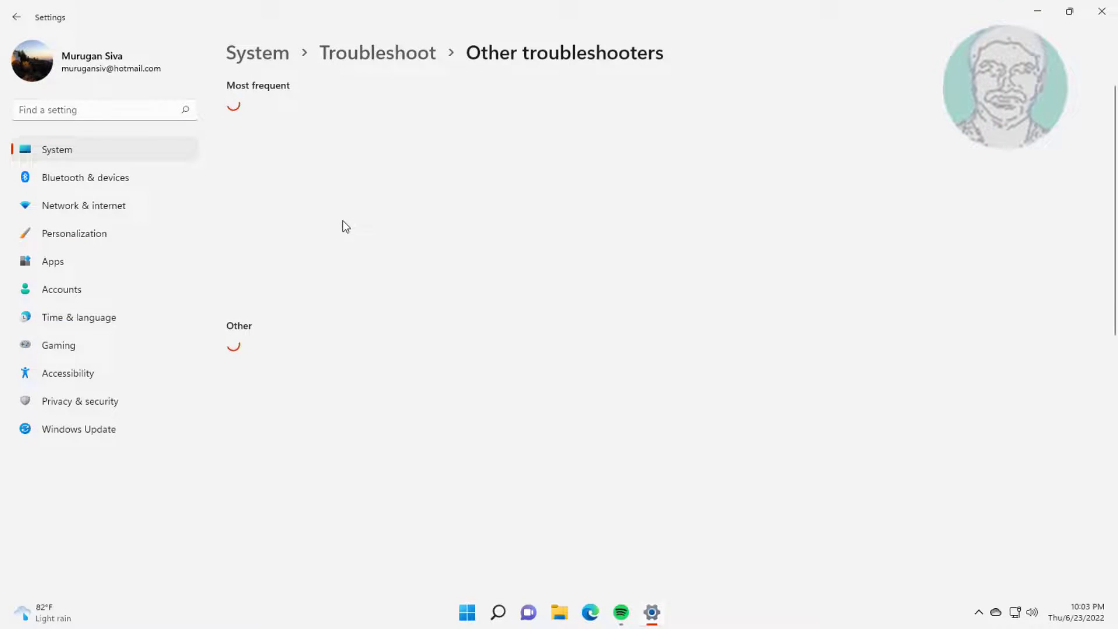
scroll(407, 332, "down", 3)
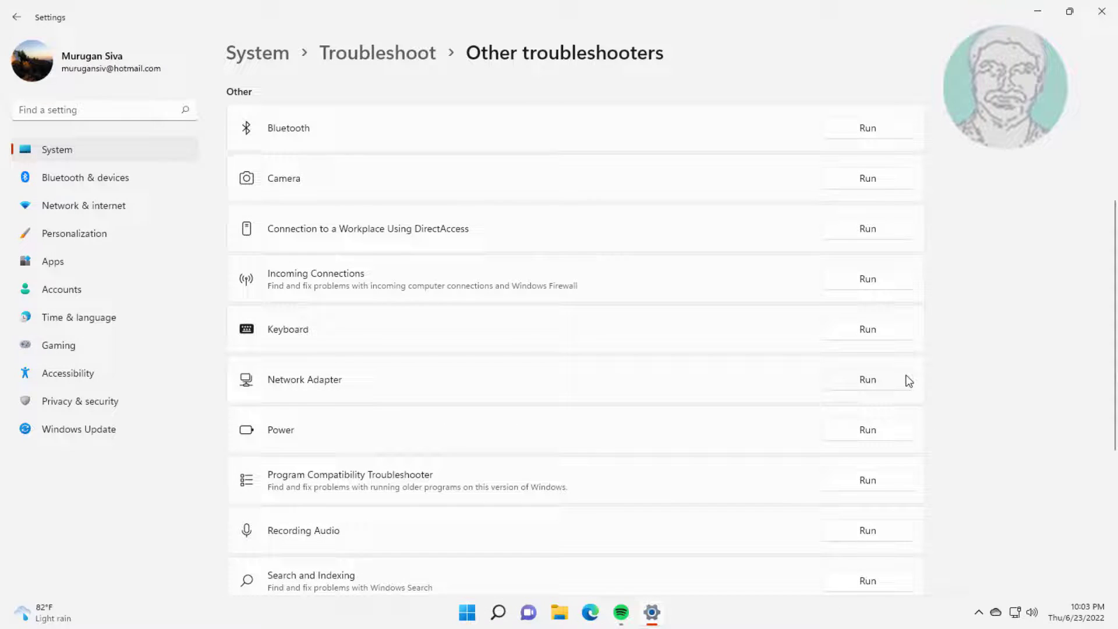
Step: Run the Network Adapter troubleshooter on all adapters, view other problems, cancel, and close Settings
left_click(907, 379)
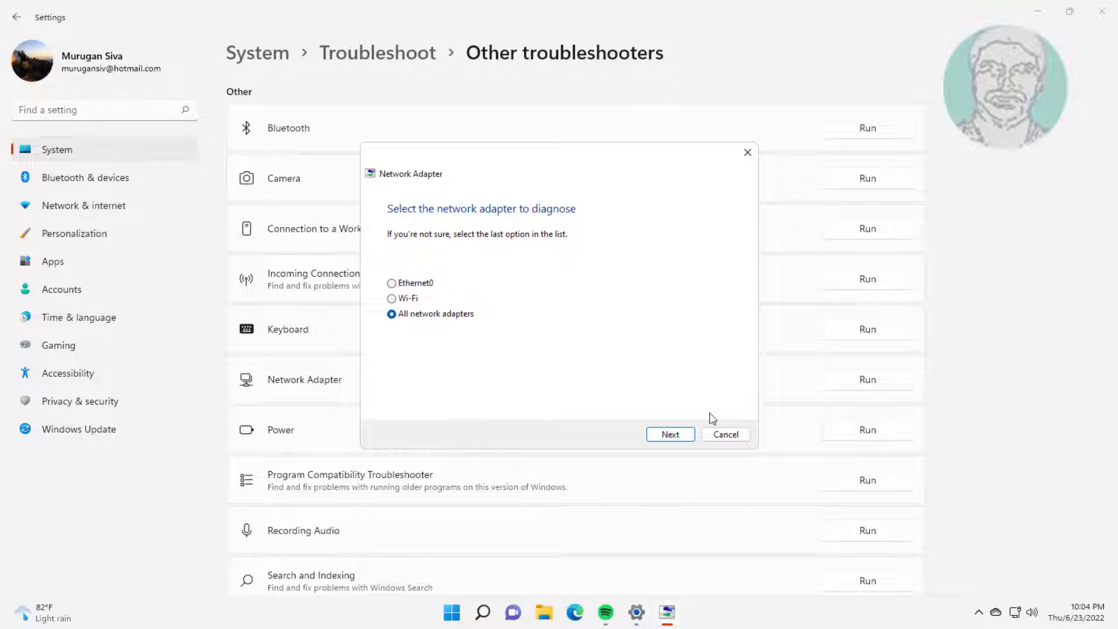
left_click(671, 433)
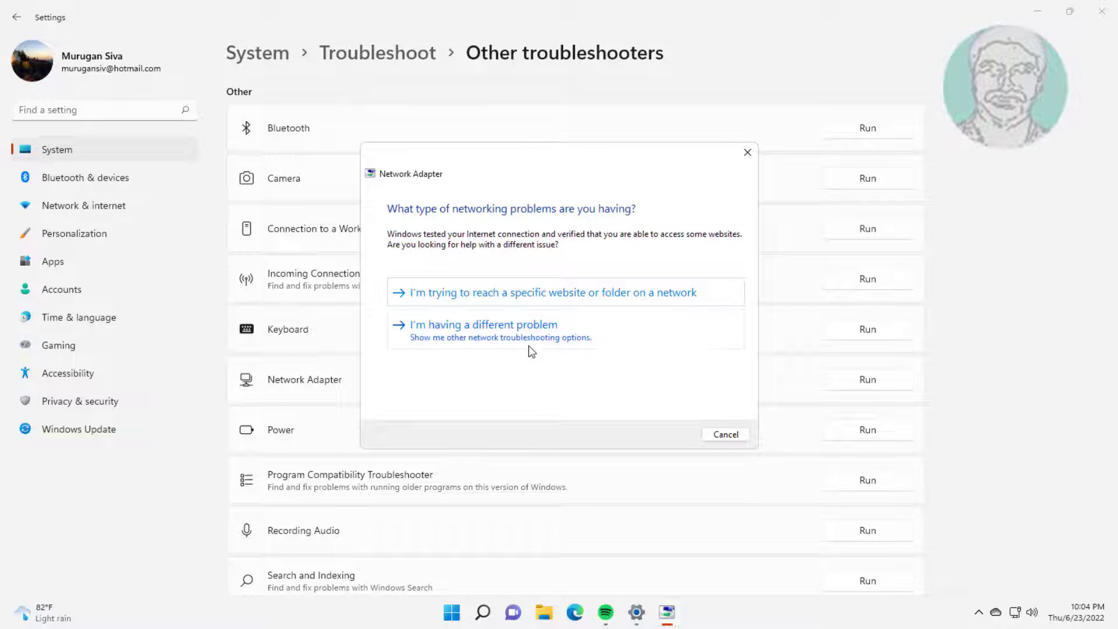
left_click(533, 335)
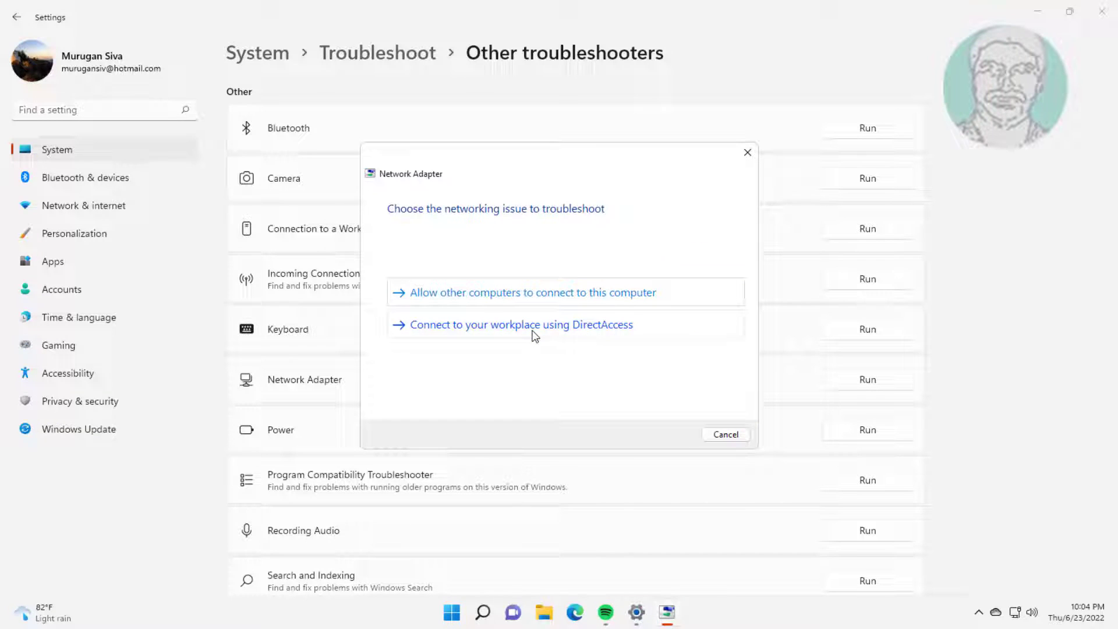
left_click(725, 433)
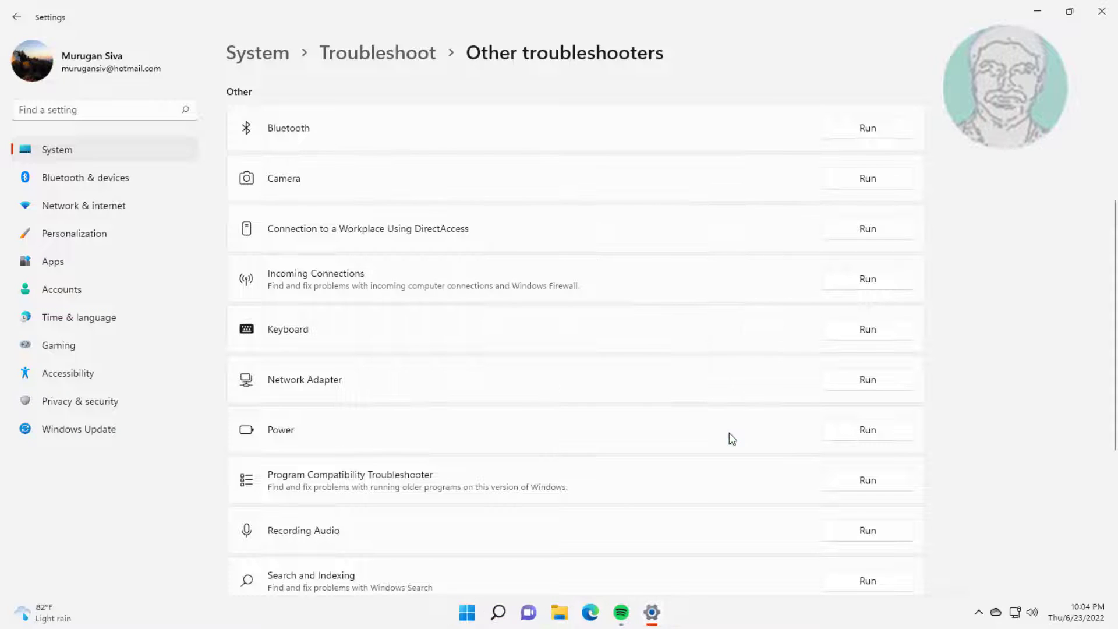
left_click(1100, 12)
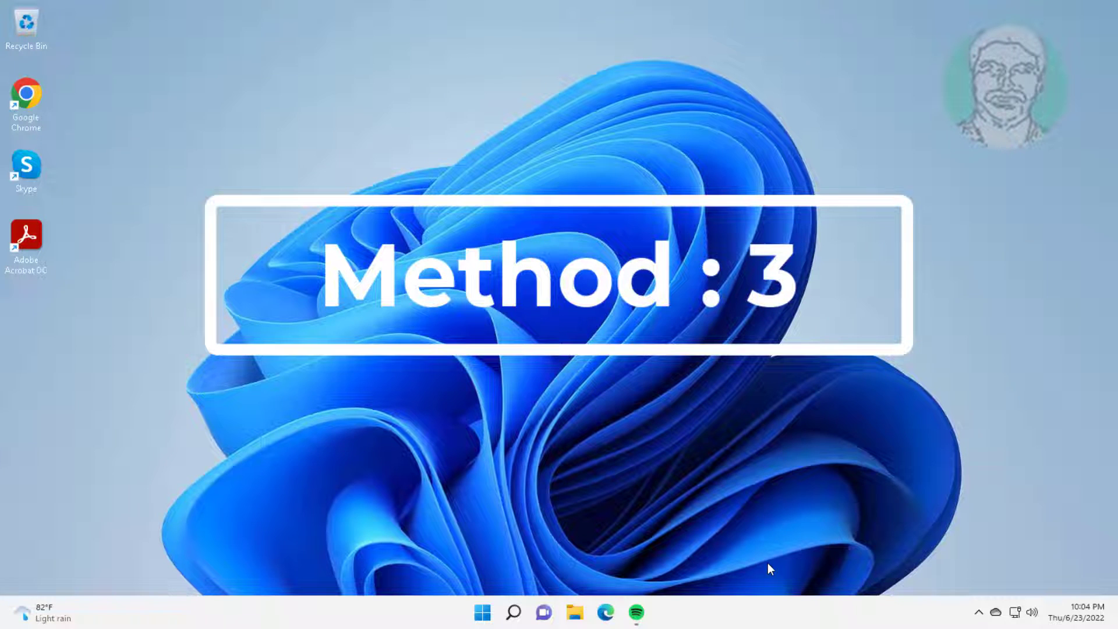
Step: Open Device Manager and select the TP-Link Wireless USB Adapter under Network adapters
right_click(490, 616)
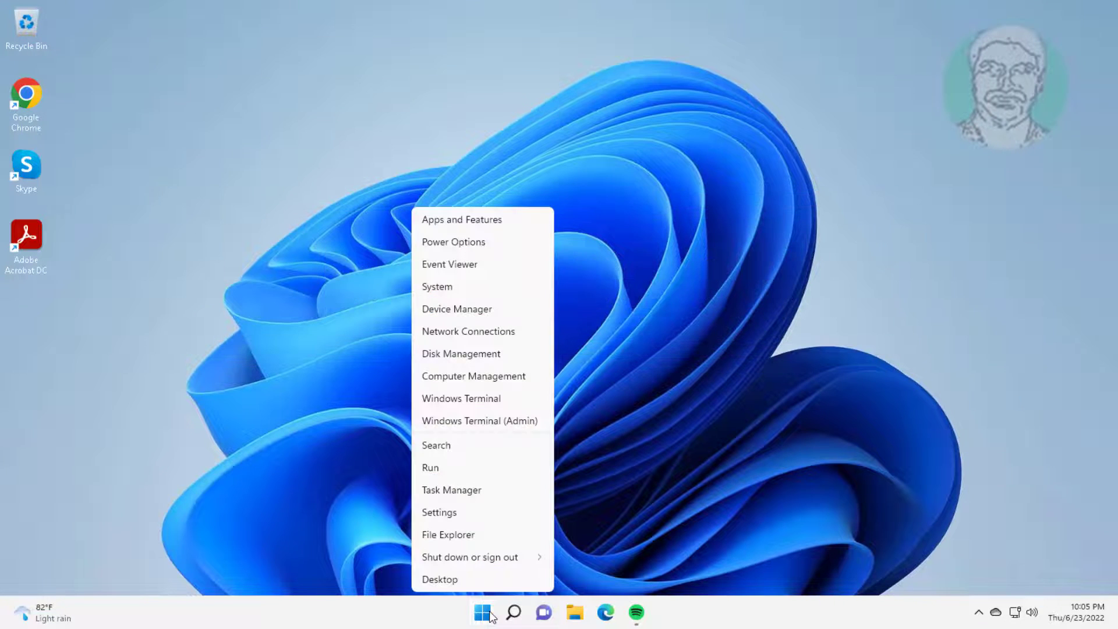
left_click(457, 311)
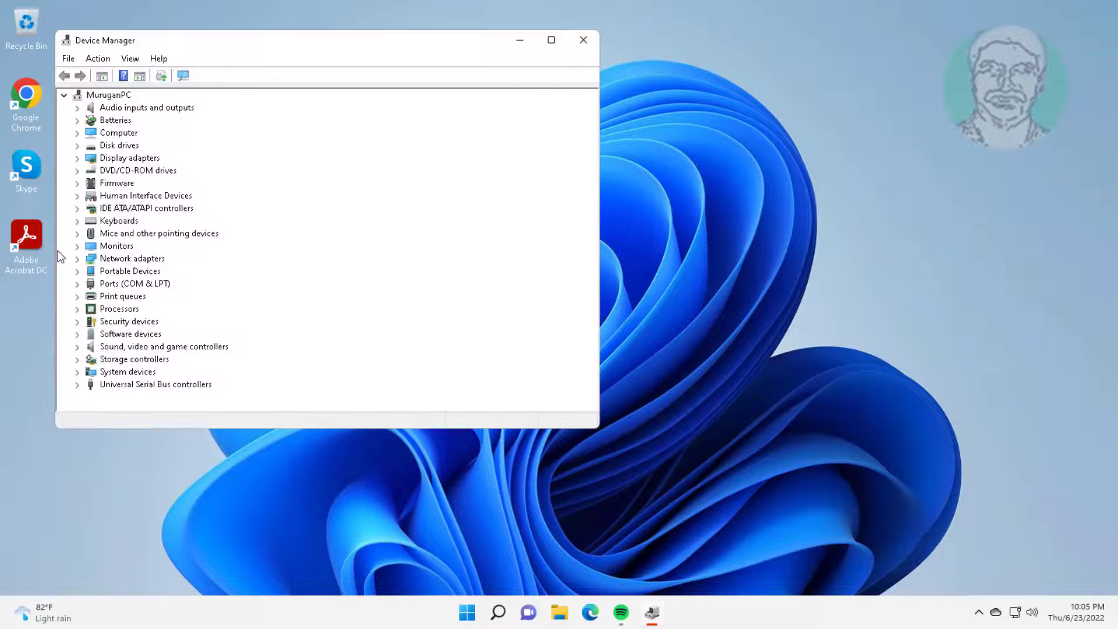
left_click(116, 262)
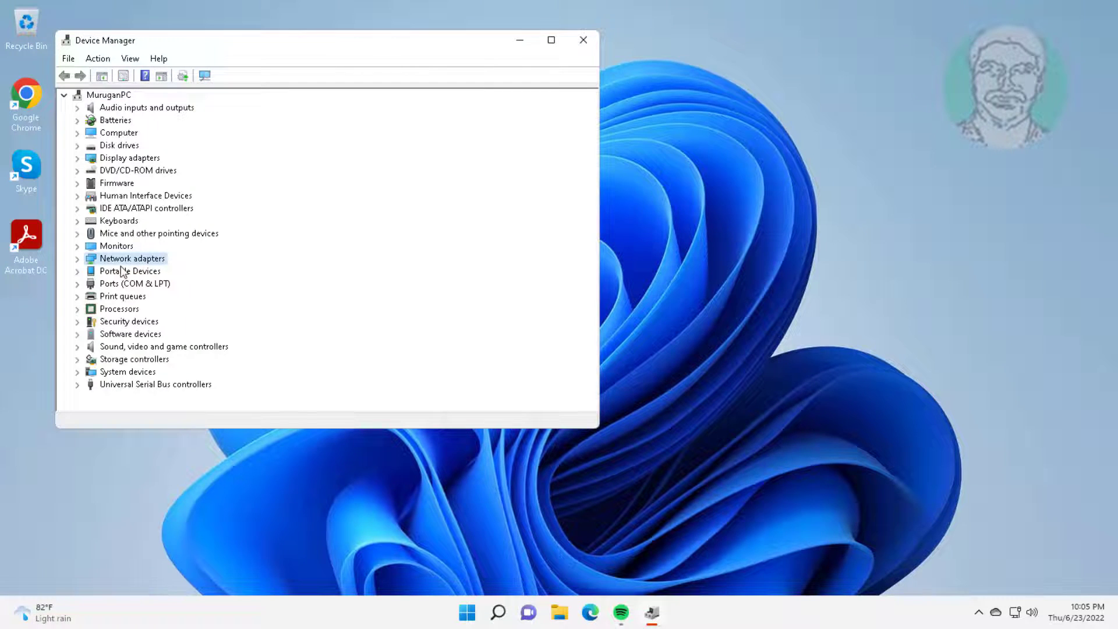
left_click(78, 263)
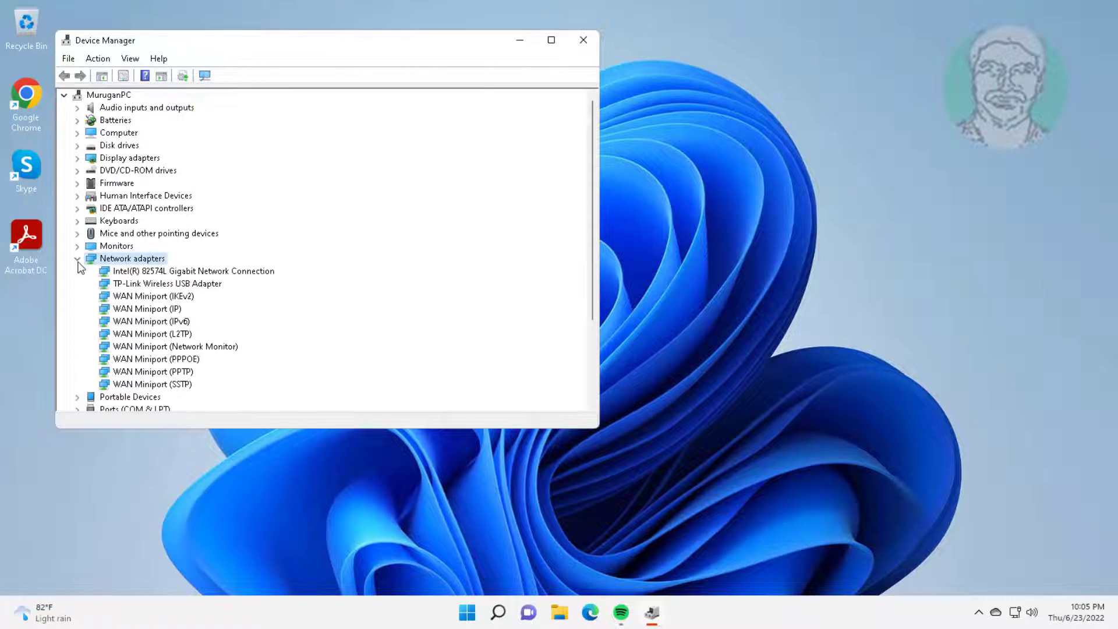
left_click(208, 285)
Step: Search automatically for an updated TP-Link adapter driver, then close the wizard and Device Manager
right_click(189, 288)
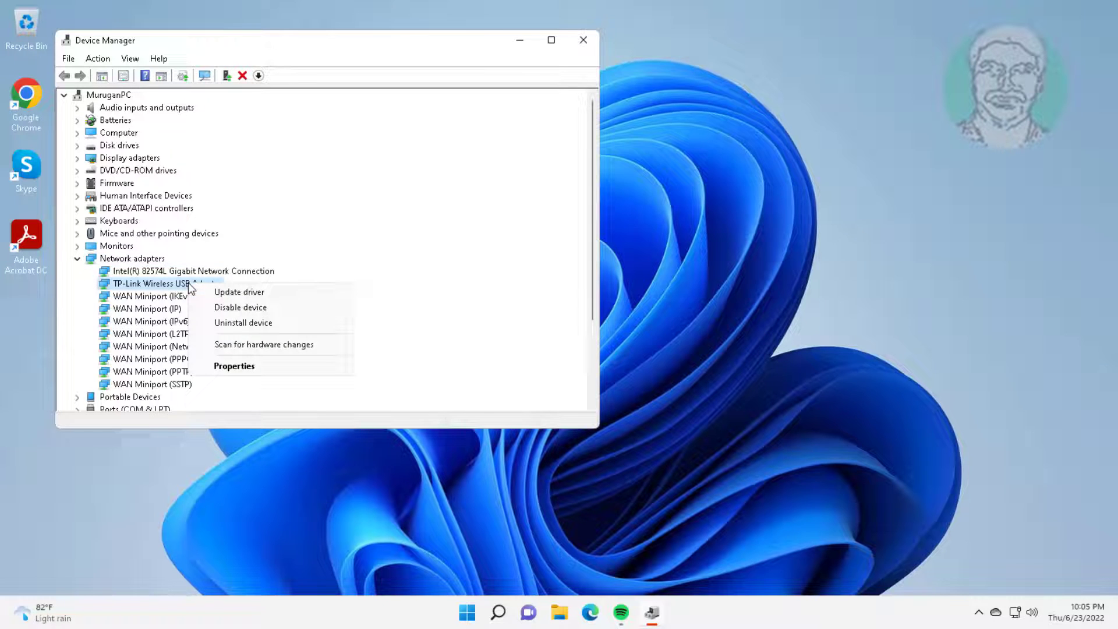
left_click(222, 294)
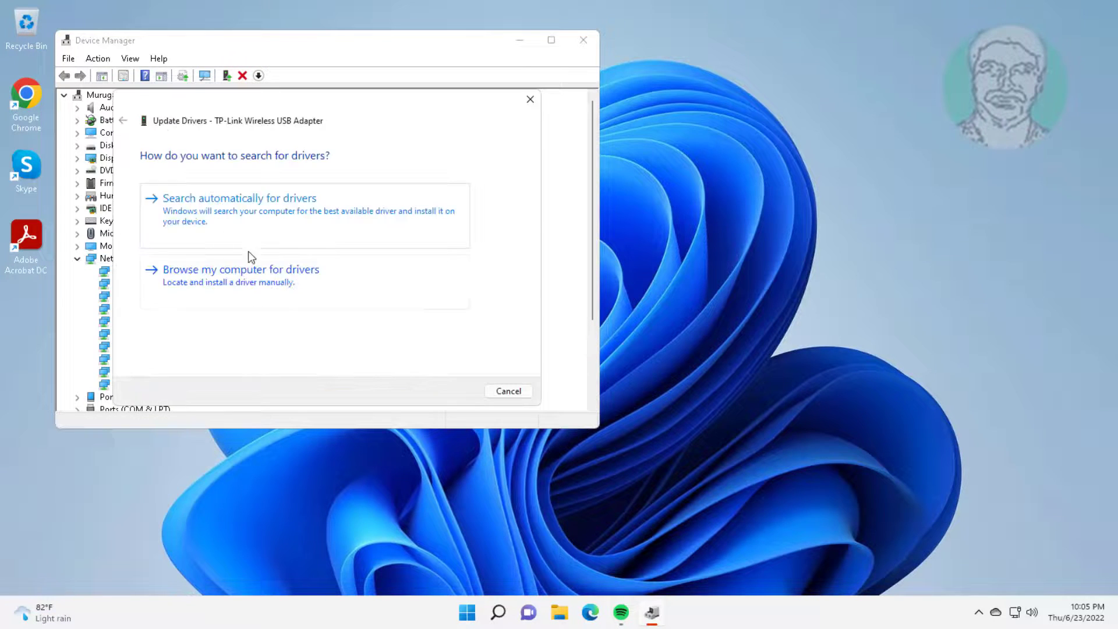
left_click(269, 204)
left_click(510, 391)
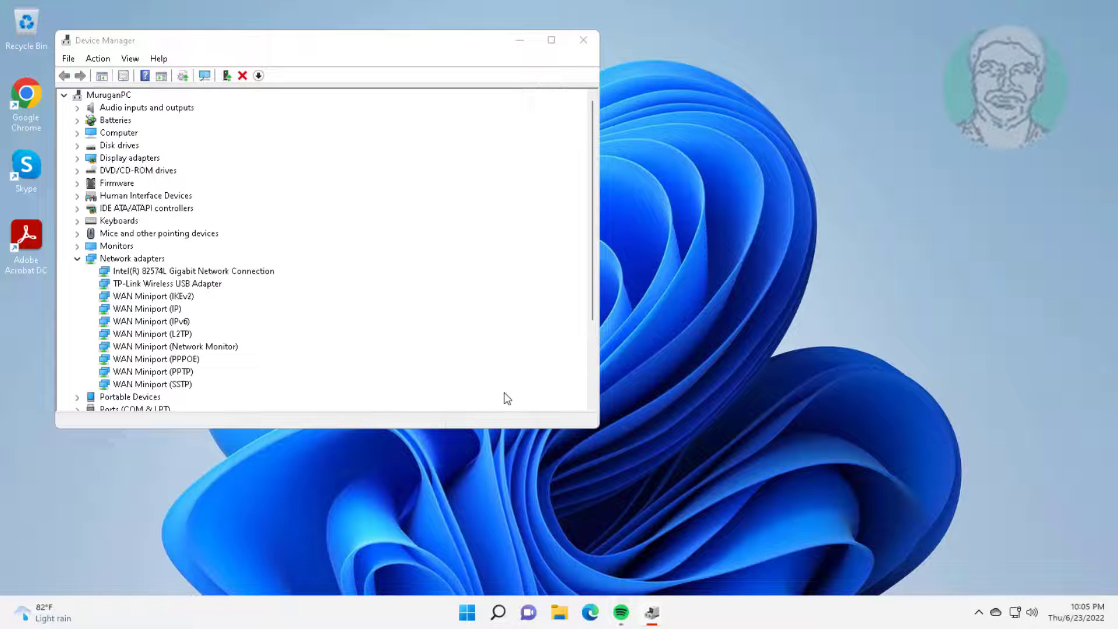
left_click(583, 39)
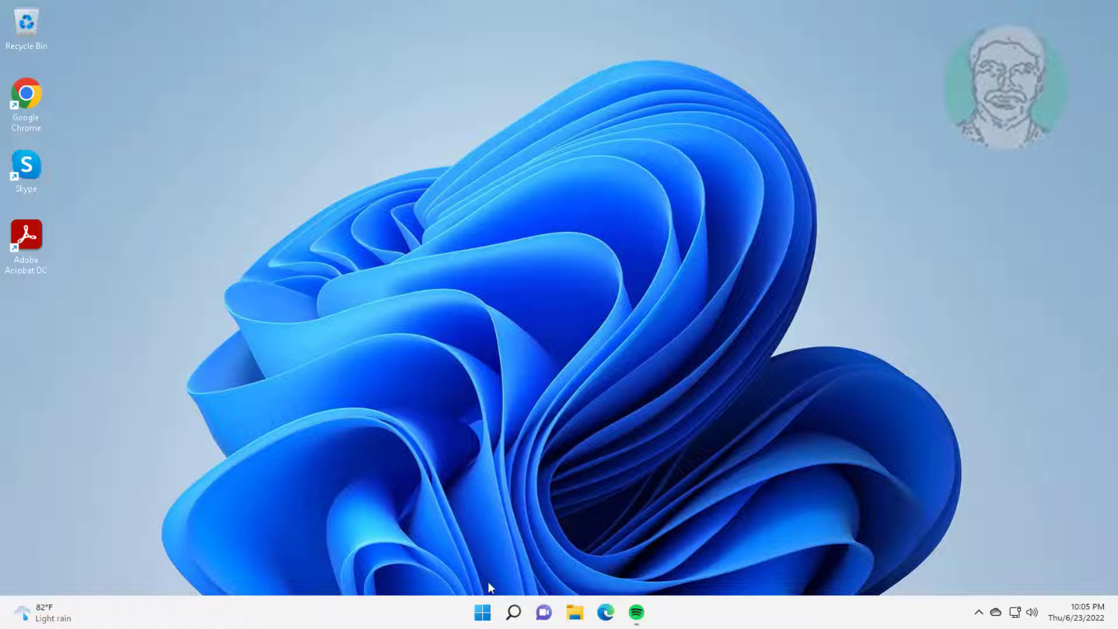
Step: Reopen Device Manager and select the TP-Link Wireless USB Adapter under Network adapters
right_click(479, 617)
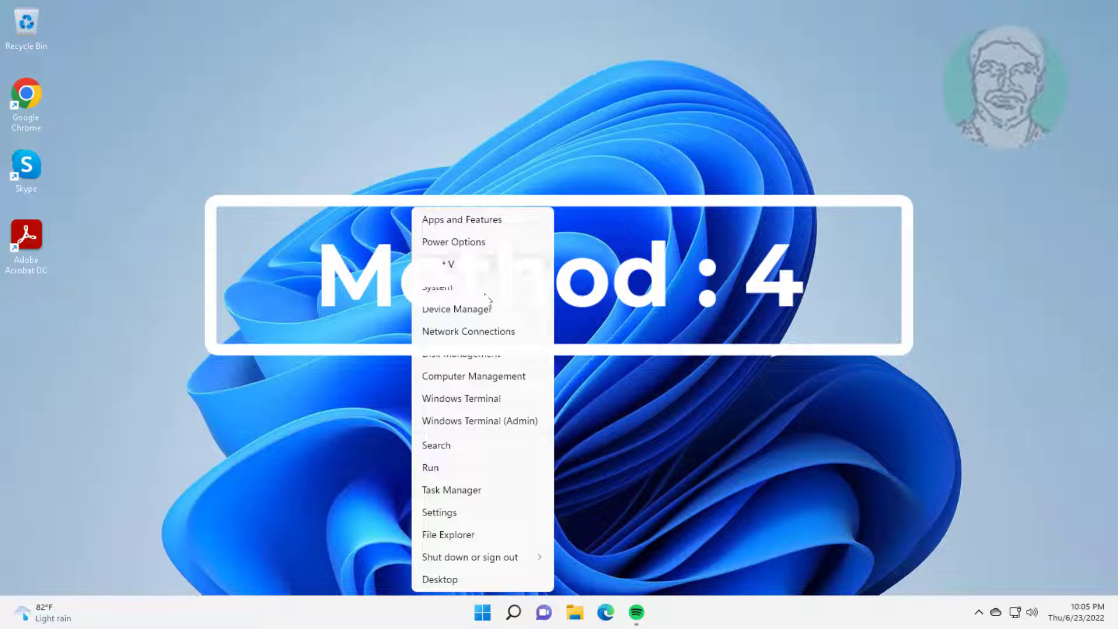
left_click(468, 308)
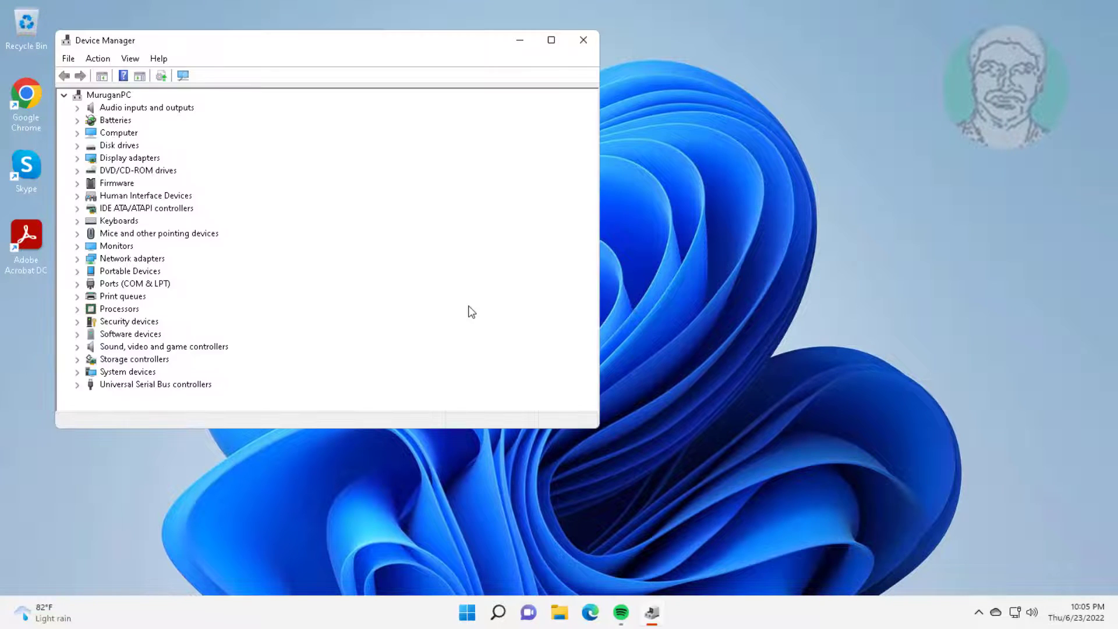
left_click(139, 259)
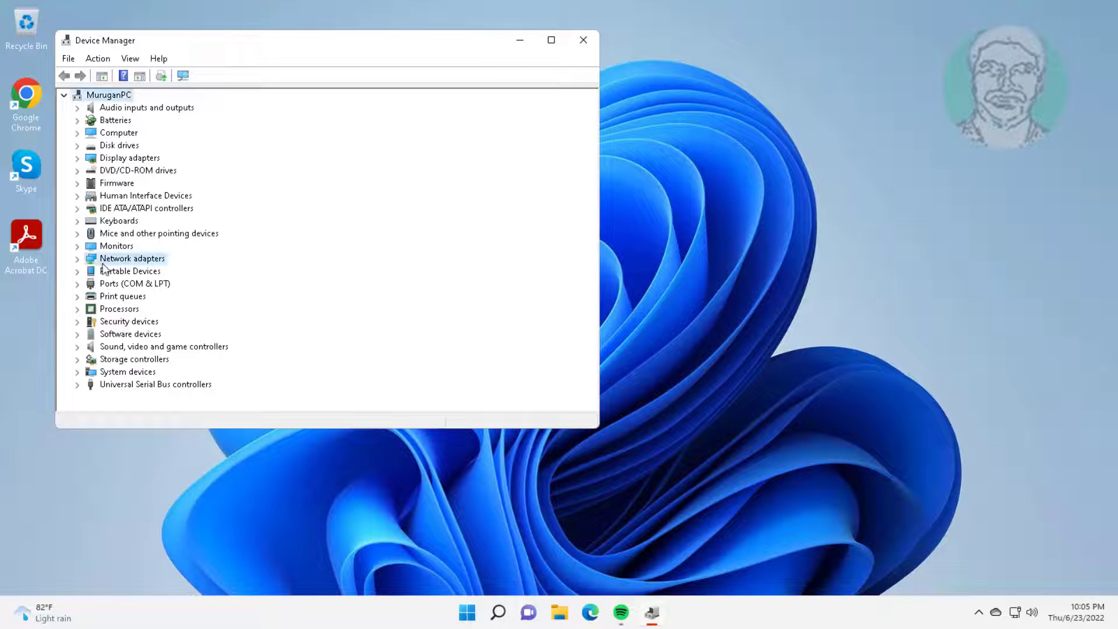
left_click(78, 259)
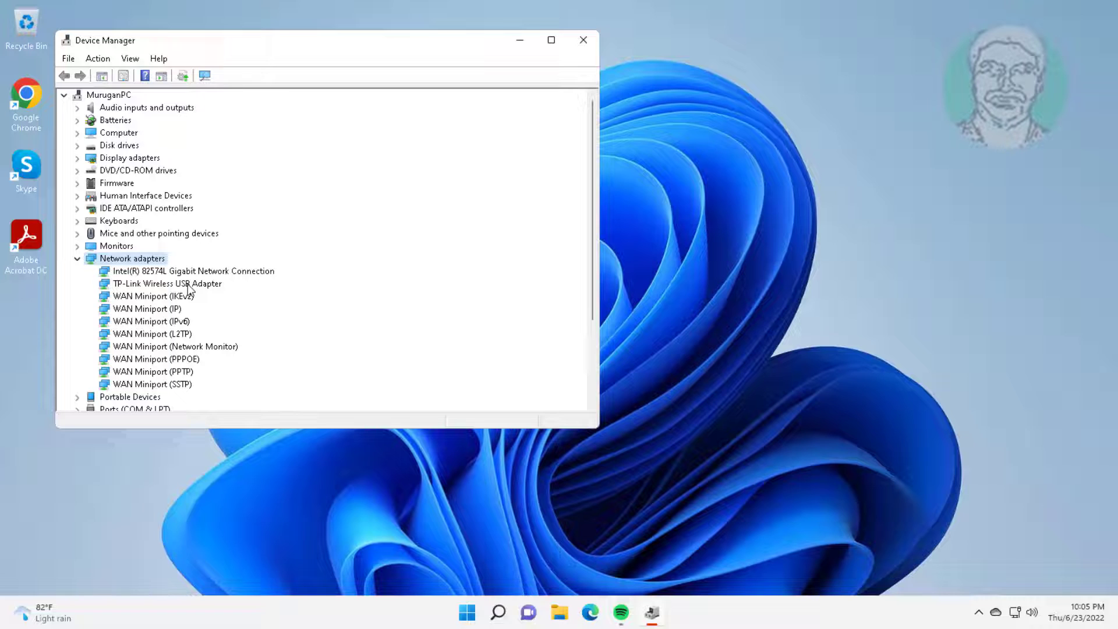
left_click(189, 286)
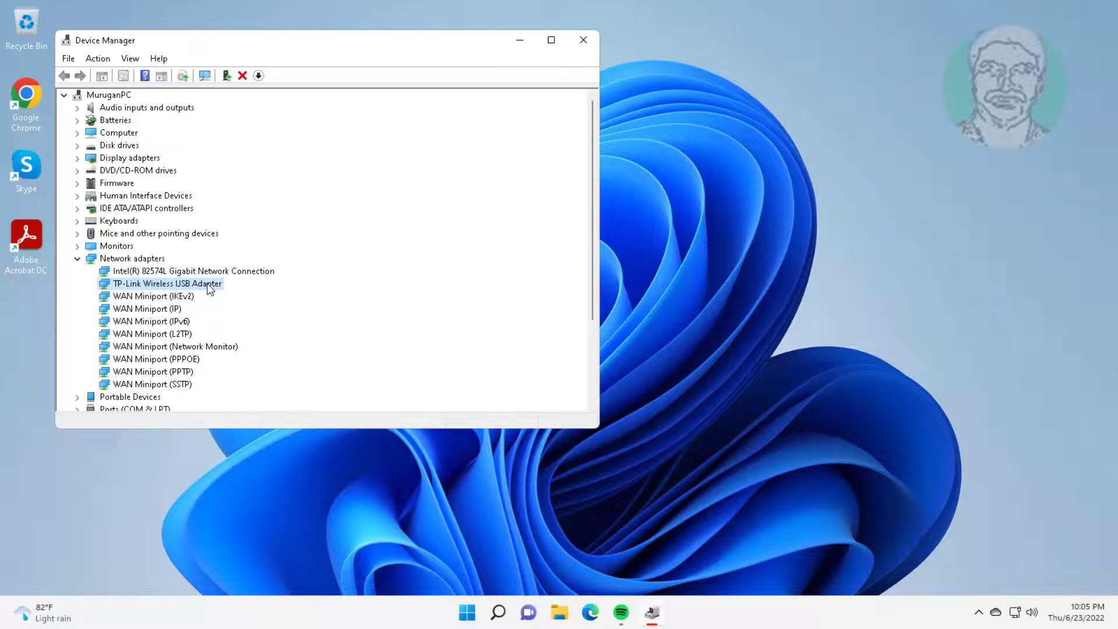
Step: Uninstall the TP-Link Wireless USB Adapter and close Device Manager
right_click(209, 289)
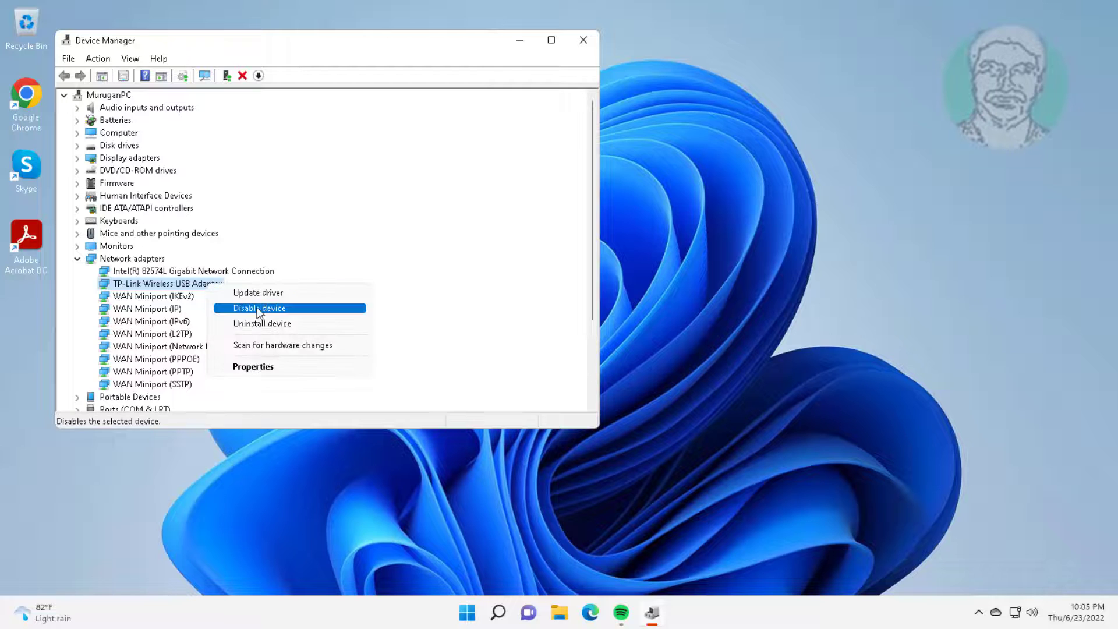
left_click(266, 323)
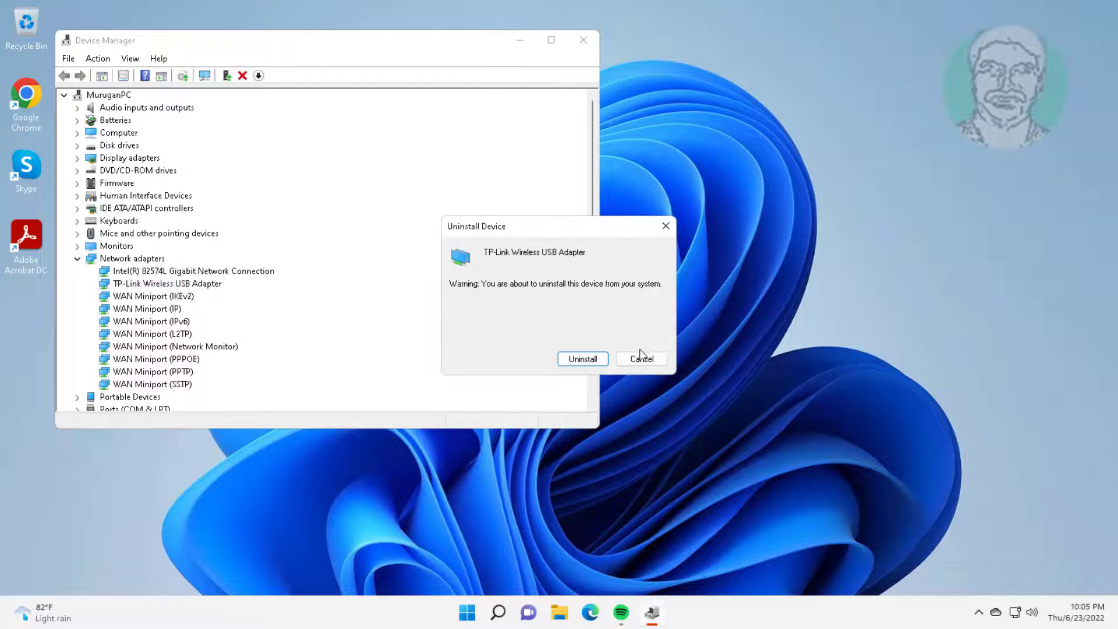
left_click(601, 361)
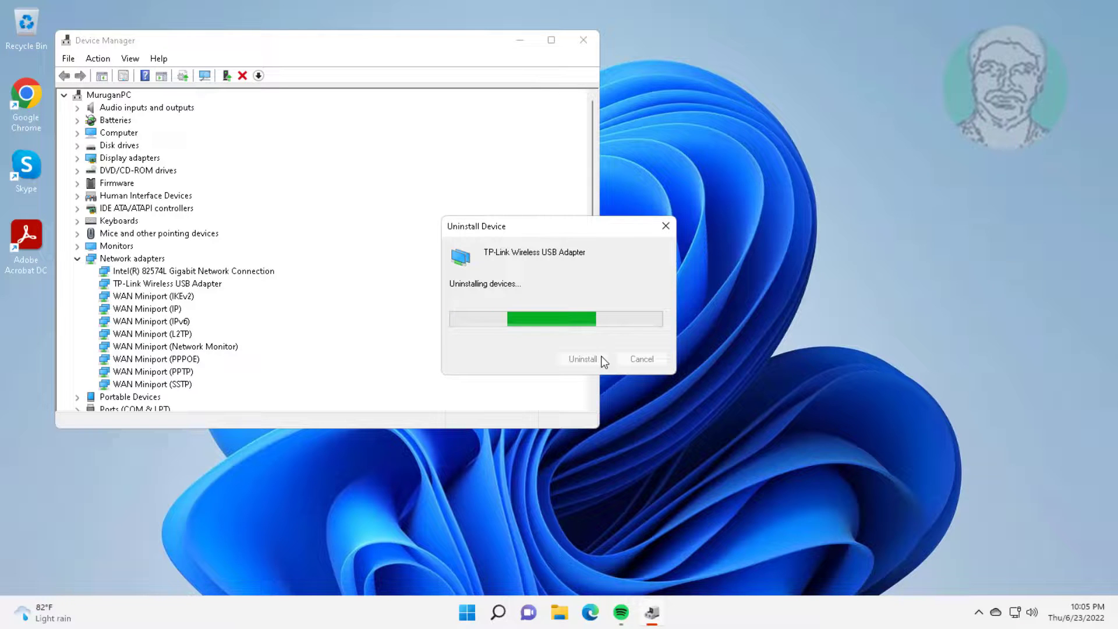
left_click(586, 41)
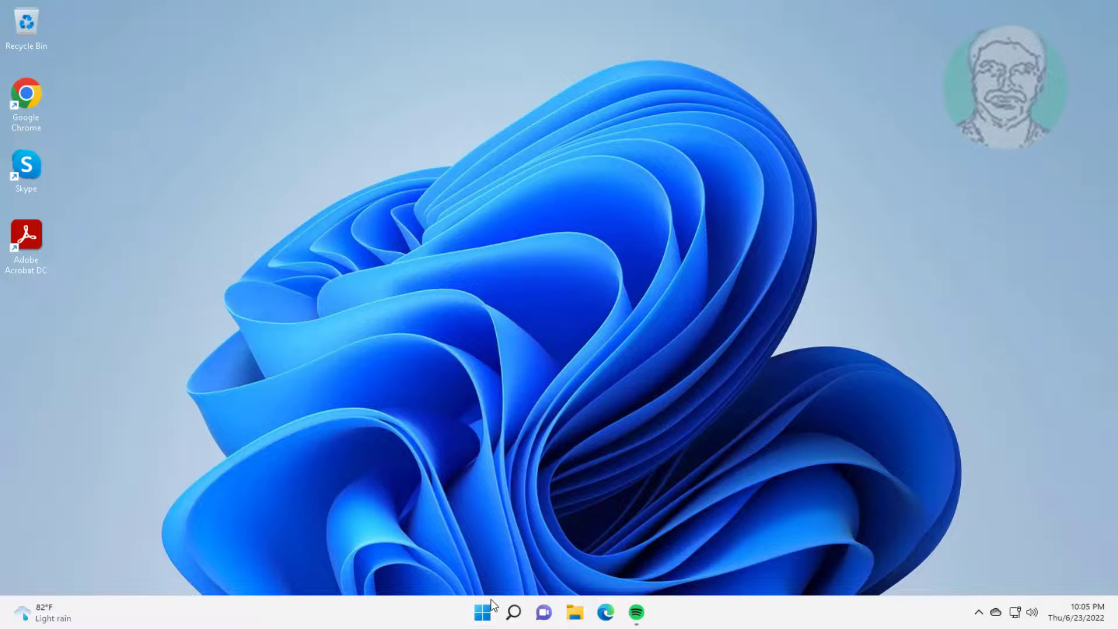
Step: Show the Start menu's Sleep, Shut down and Restart power options
left_click(482, 611)
left_click(732, 564)
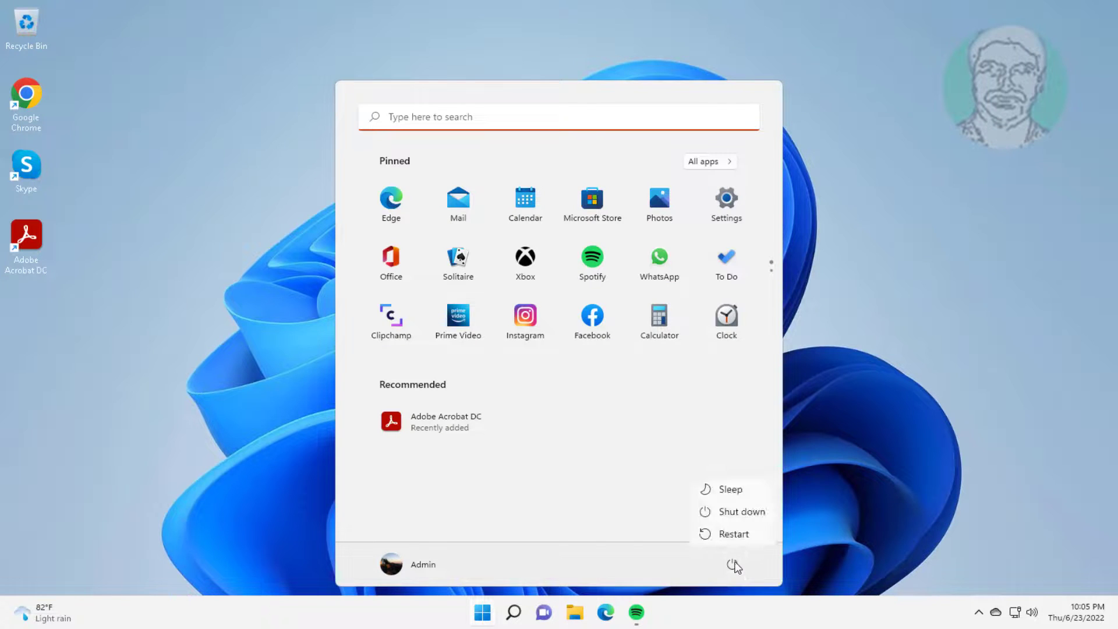